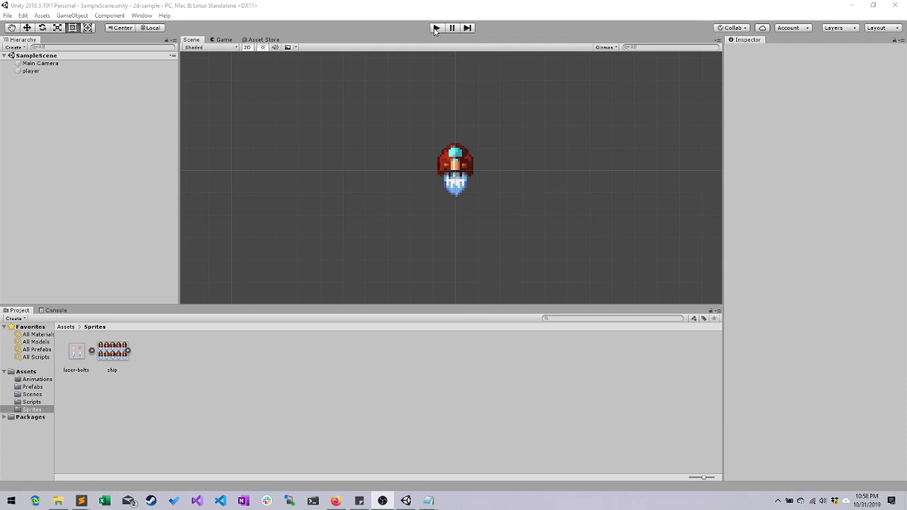
Step: Play-test the scene by flying the ship around and firing bullets in several positions, and stop the game
{"action": "left_click", "coordinate": [436, 27]}
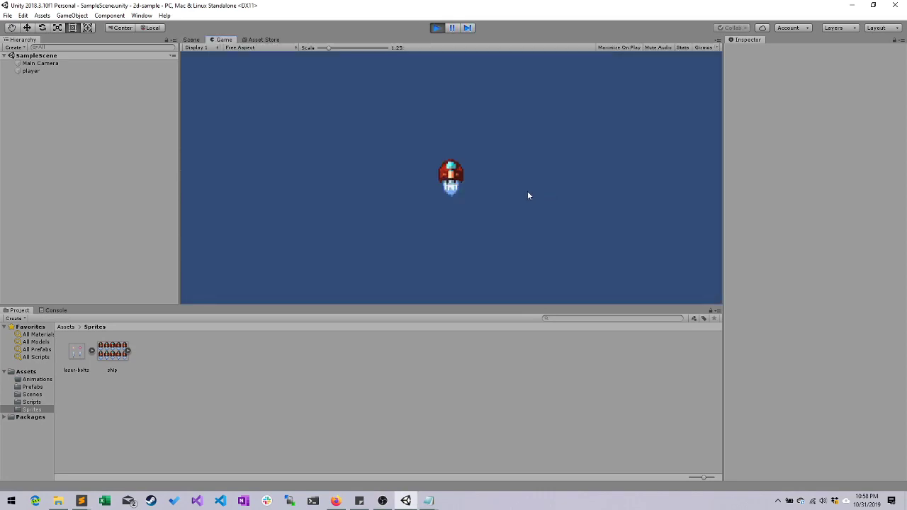
{"action": "key", "text": "Left"}
{"action": "key", "text": "Down"}
{"action": "key", "text": "Right"}
{"action": "key", "text": "Right"}
{"action": "key", "text": "Up"}
{"action": "key", "text": "Left"}
{"action": "key", "text": "Down"}
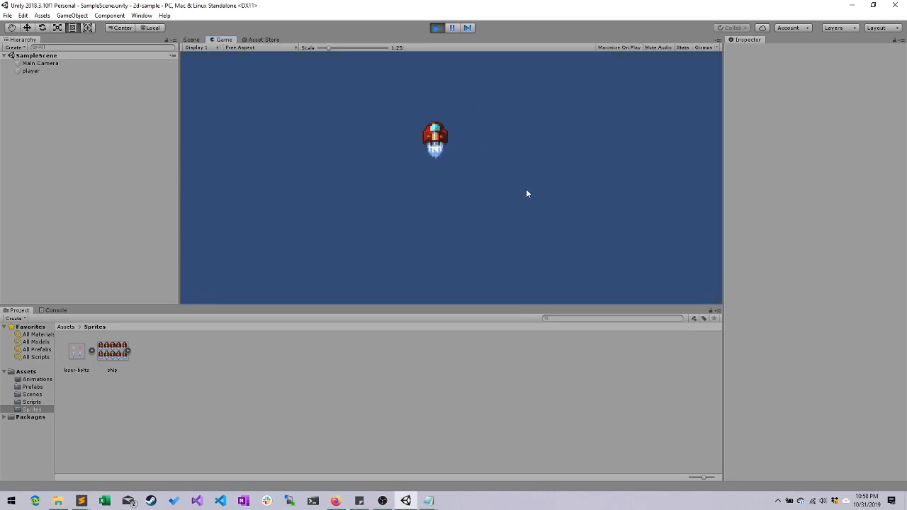
{"action": "key", "text": "Right"}
{"action": "key", "text": "space"}
{"action": "key", "text": "space"}
{"action": "key", "text": "space"}
{"action": "key", "text": "Left"}
{"action": "key", "text": "Left"}
{"action": "key", "text": "space"}
{"action": "key", "text": "space"}
{"action": "key", "text": "space"}
{"action": "key", "text": "space"}
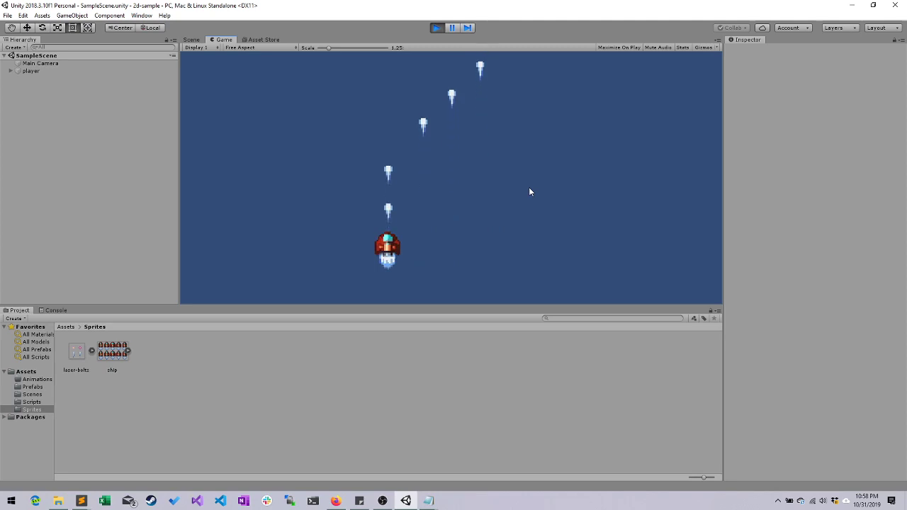
{"action": "key", "text": "space"}
{"action": "key", "text": "Right"}
{"action": "key", "text": "space"}
{"action": "key", "text": "space"}
{"action": "key", "text": "Left"}
{"action": "key", "text": "space"}
{"action": "key", "text": "Right"}
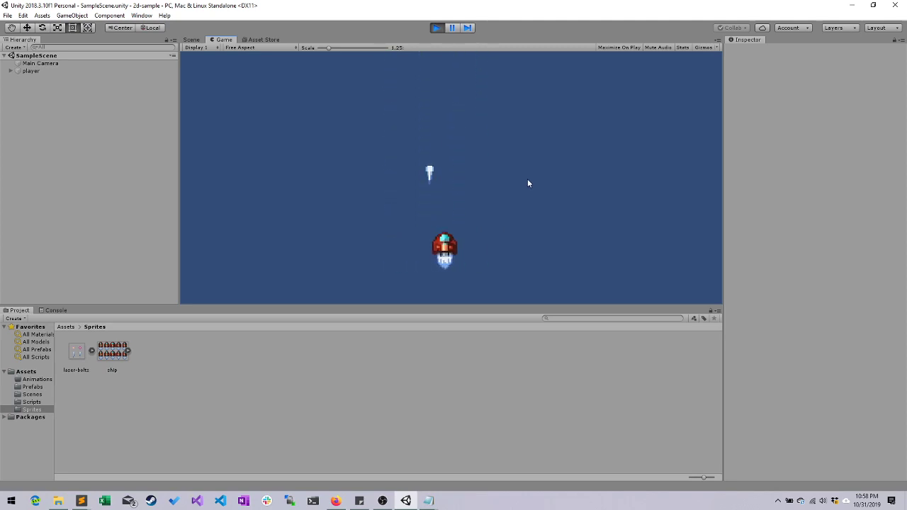
{"action": "left_click", "coordinate": [437, 29]}
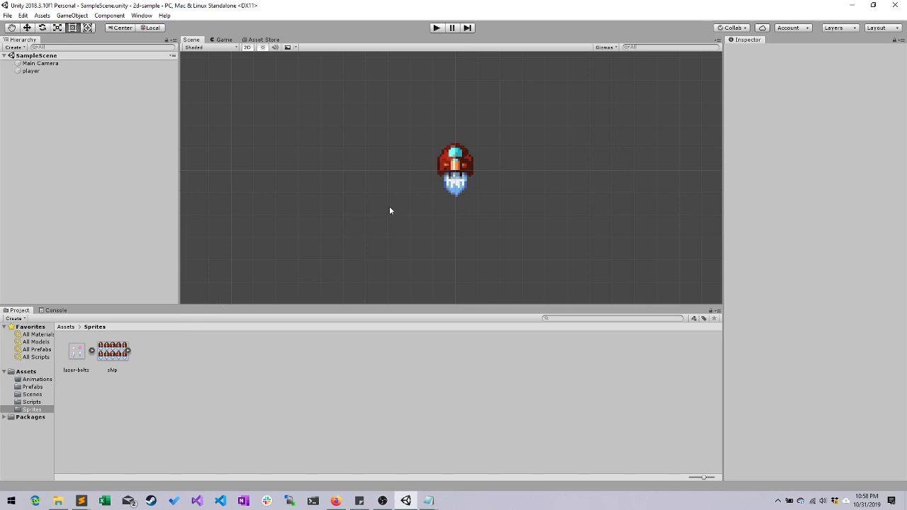
Step: Run the game again, fire bullets from the centred ship to check their alignment with its nose, and stop it
{"action": "left_click", "coordinate": [436, 27]}
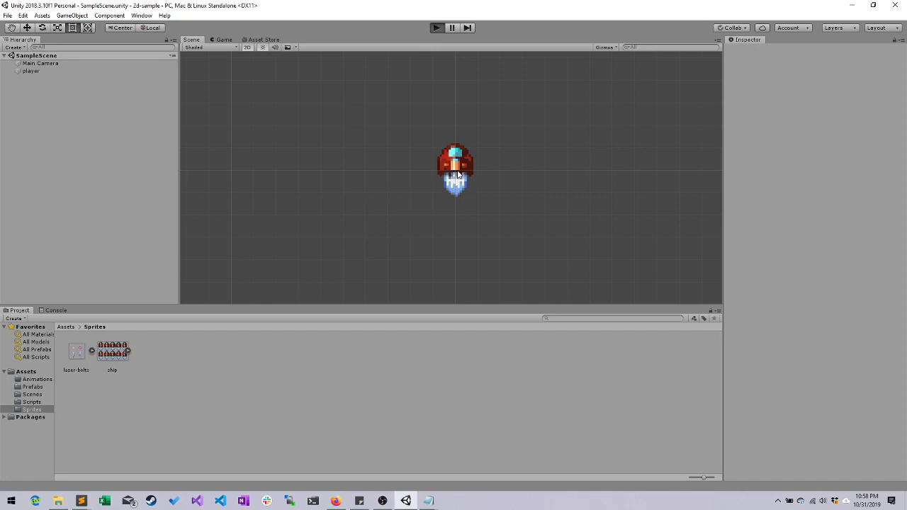
{"action": "left_click", "coordinate": [452, 206]}
{"action": "left_click", "coordinate": [453, 205]}
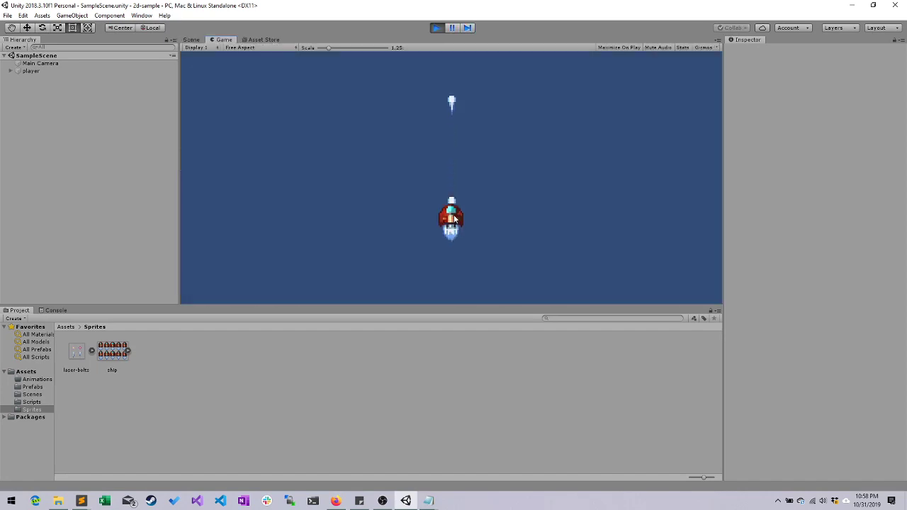
{"action": "left_click", "coordinate": [452, 208]}
{"action": "left_click", "coordinate": [452, 208]}
{"action": "left_click", "coordinate": [436, 28]}
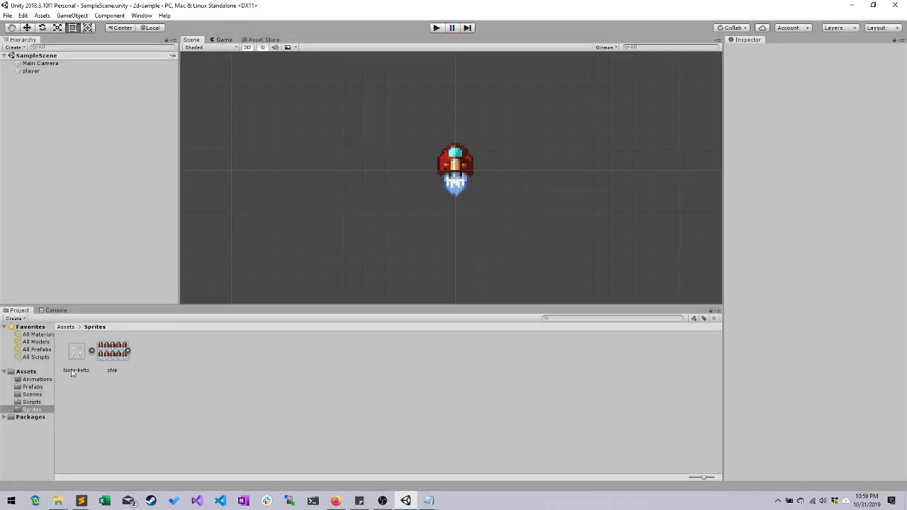
Step: Open the laser-bolts sprite sheet from the Sprites folder in an enlarged Sprite Editor and inspect its slices
{"action": "left_click", "coordinate": [35, 410]}
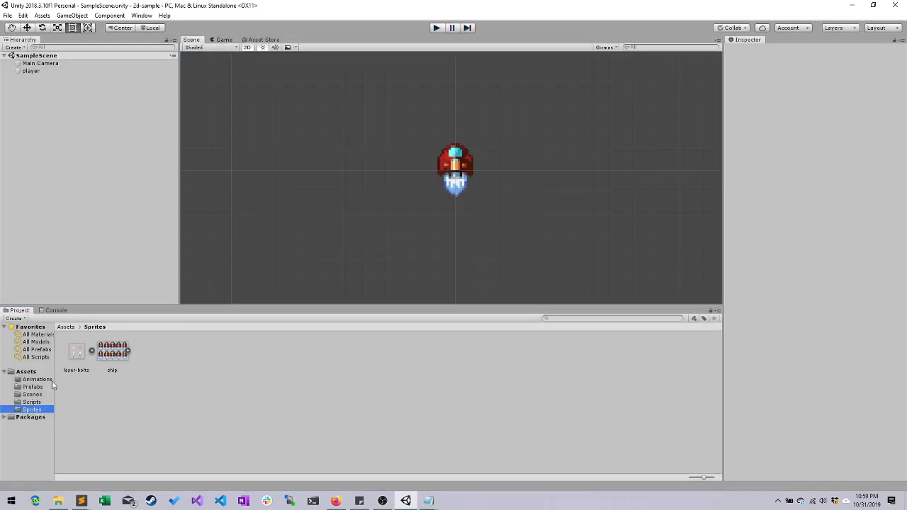
{"action": "left_click", "coordinate": [78, 355]}
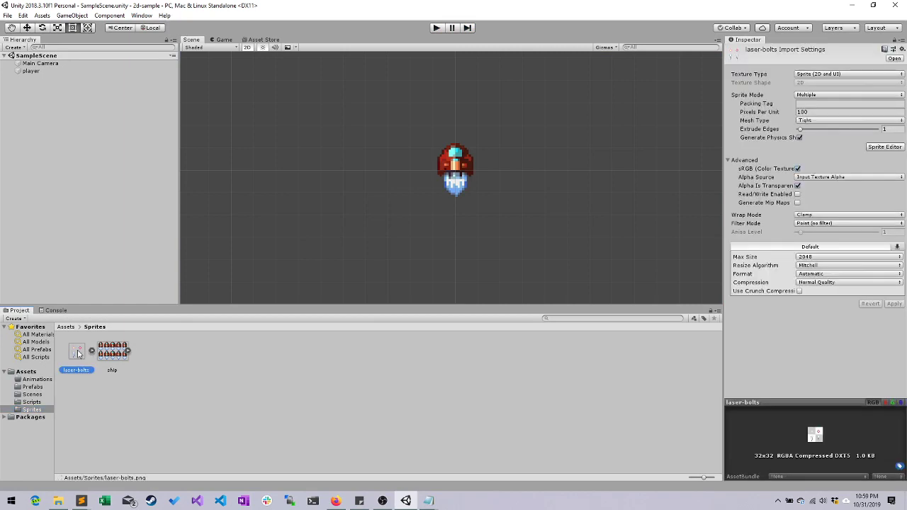
{"action": "left_click", "coordinate": [891, 148]}
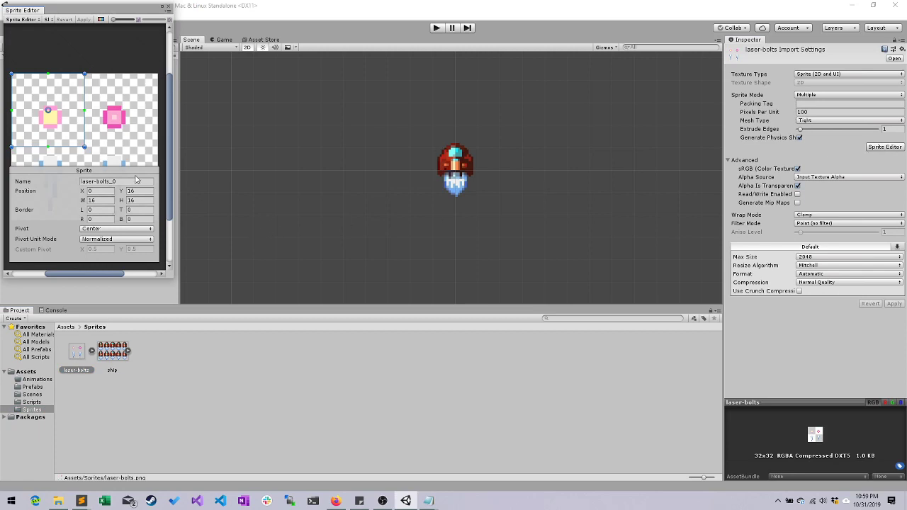
{"action": "left_click_drag", "start_coordinate": [174, 279], "coordinate": [364, 409]}
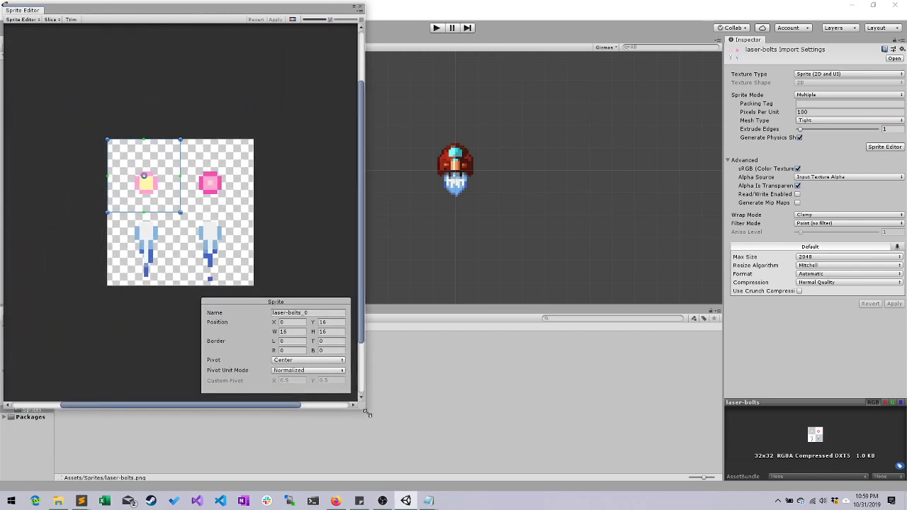
{"action": "left_click", "coordinate": [147, 243]}
{"action": "left_click", "coordinate": [216, 187]}
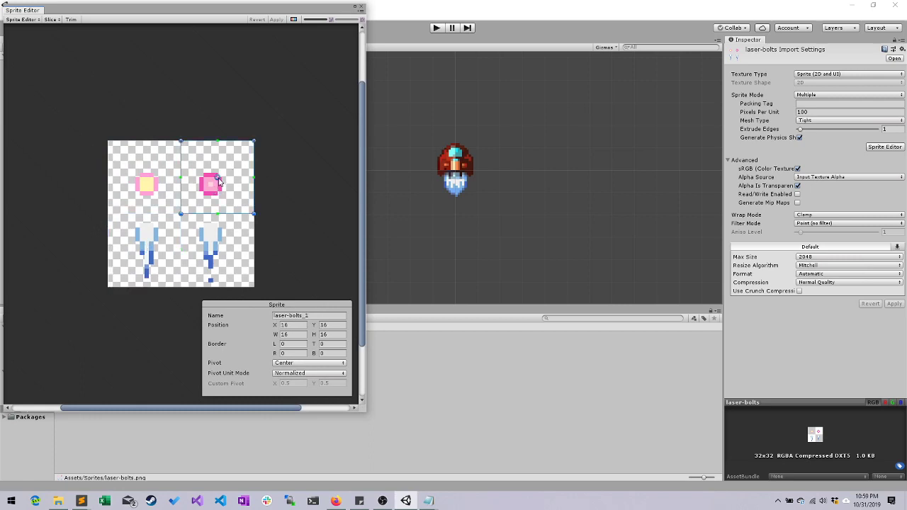
{"action": "left_click", "coordinate": [217, 246]}
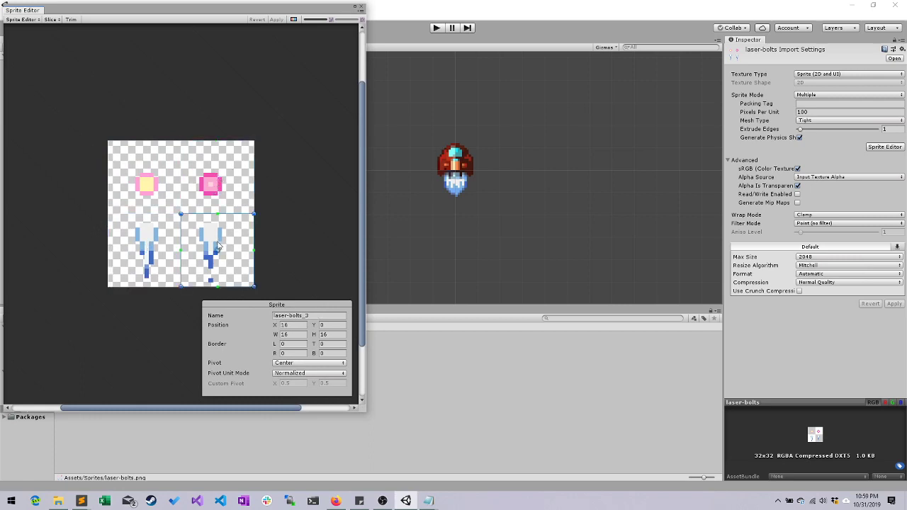
Step: Tighten the upper slices around their sprites: laser-bolts_0 to X 1, W 15, H 13 and laser-bolts_1 to W 13, H 13
{"action": "left_click", "coordinate": [147, 190]}
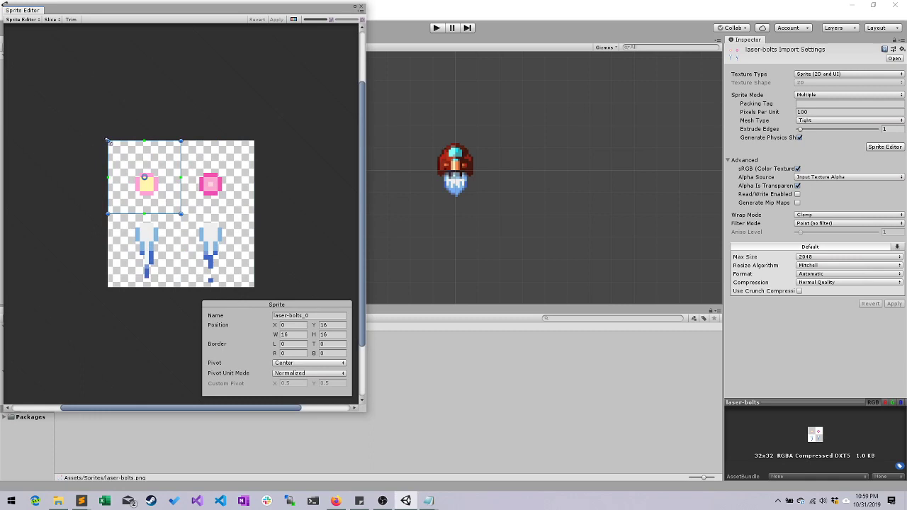
{"action": "left_click_drag", "start_coordinate": [108, 141], "coordinate": [112, 151]}
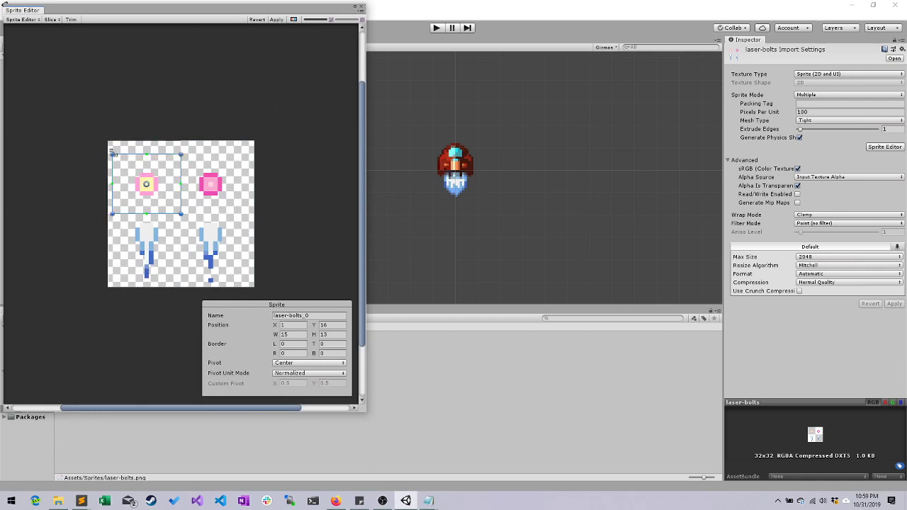
{"action": "left_click", "coordinate": [213, 184]}
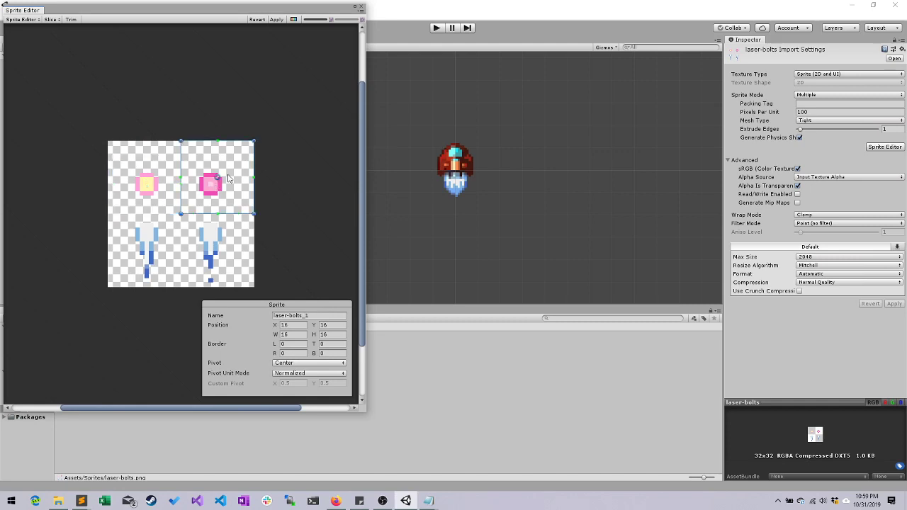
{"action": "left_click_drag", "start_coordinate": [252, 143], "coordinate": [238, 155]}
Step: Tighten the lower slices: laser-bolts_2 to X 1, Y 1, W 15, H 15 and laser-bolts_3 to Y 2, W 13, H 14
{"action": "left_click", "coordinate": [144, 253]}
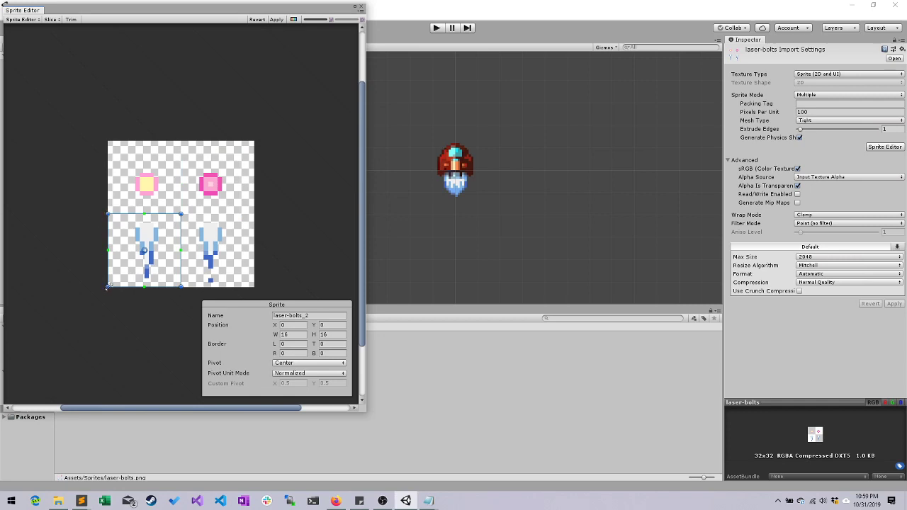
{"action": "left_click_drag", "start_coordinate": [107, 285], "coordinate": [111, 280]}
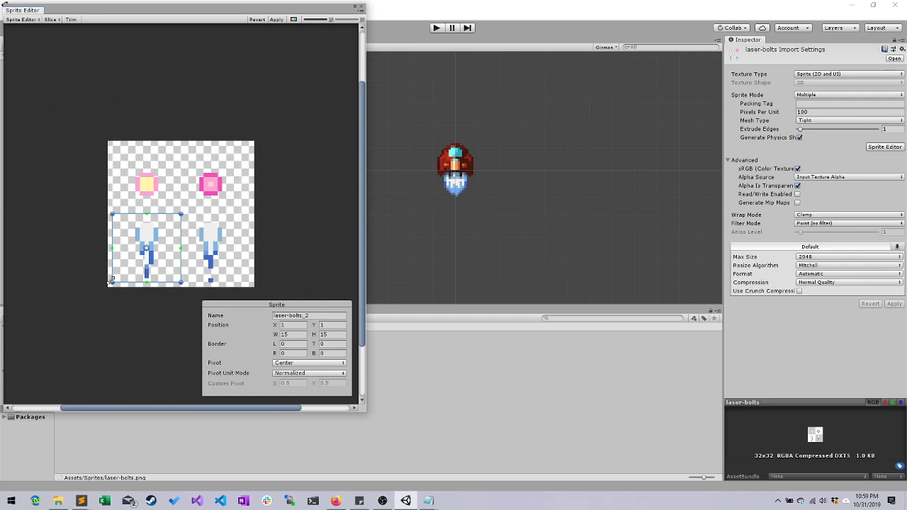
{"action": "left_click", "coordinate": [213, 246]}
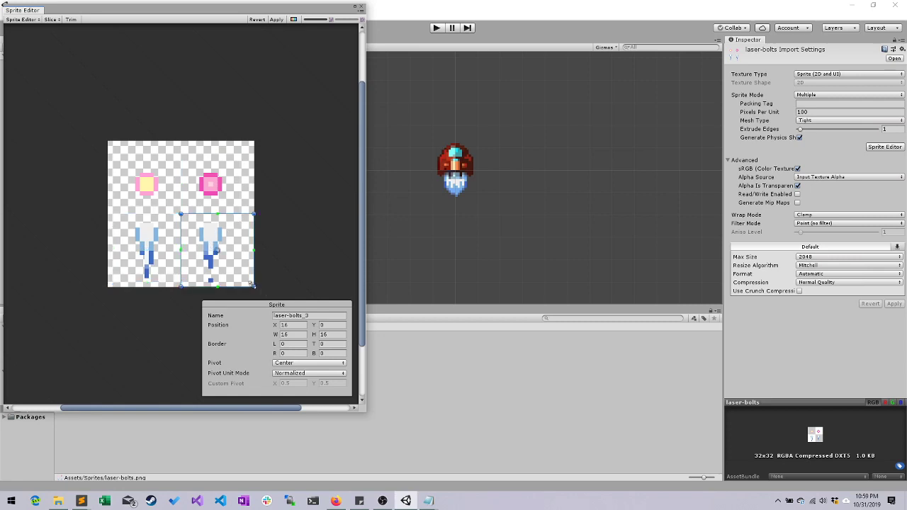
{"action": "left_click_drag", "start_coordinate": [251, 284], "coordinate": [240, 277]}
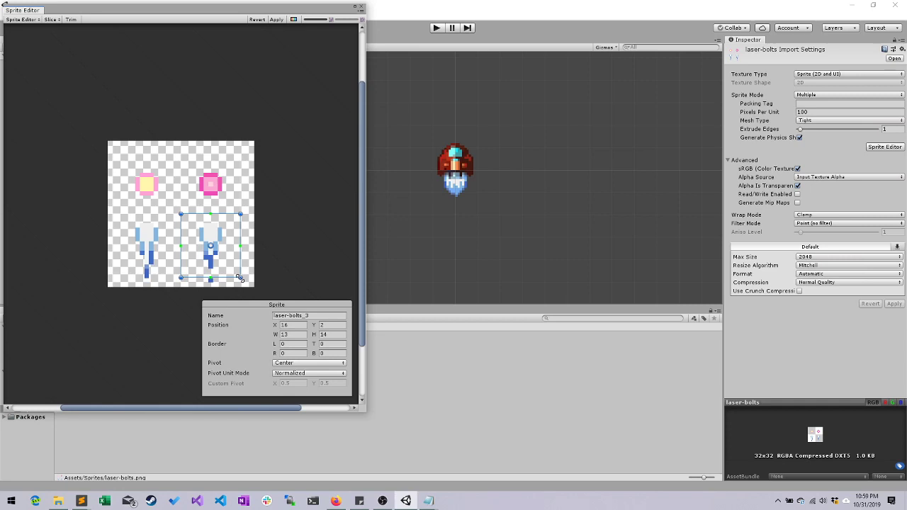
Step: Check the pivot centring of all four laser-bolts slices and apply the slice changes
{"action": "left_click", "coordinate": [144, 249]}
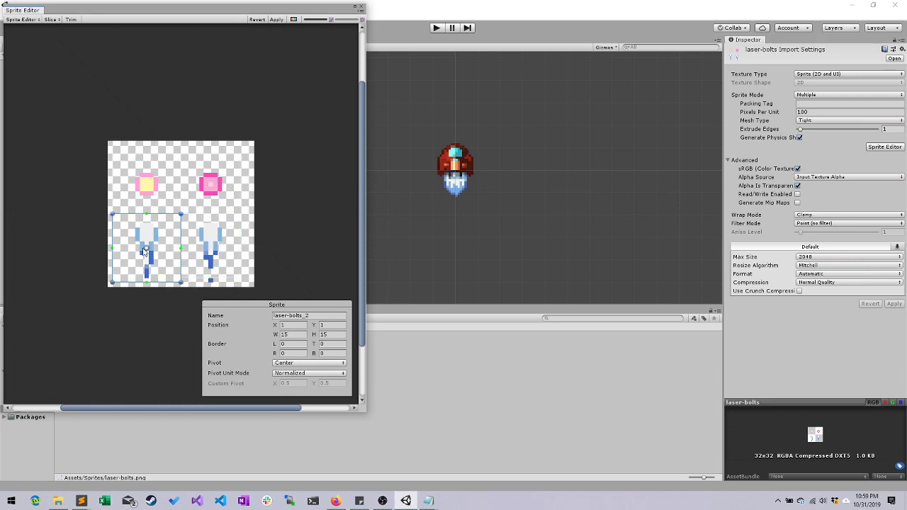
{"action": "left_click", "coordinate": [217, 239]}
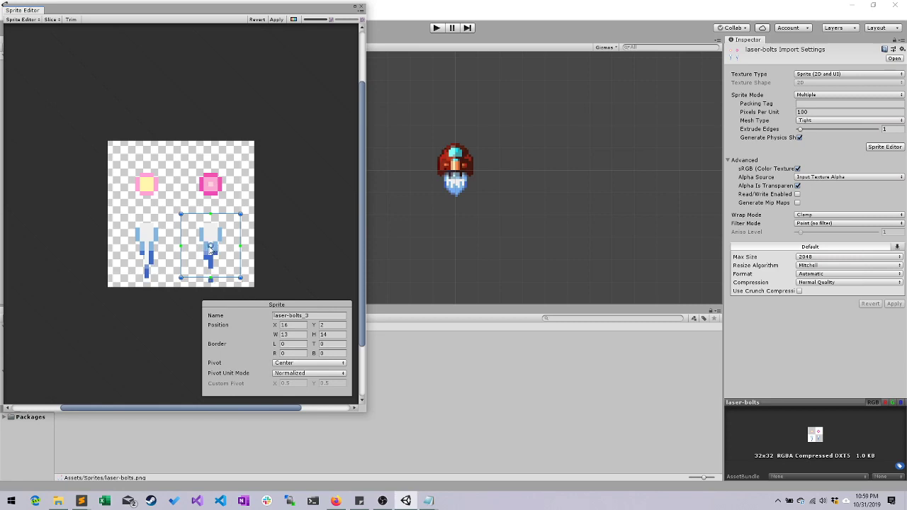
{"action": "left_click", "coordinate": [159, 253]}
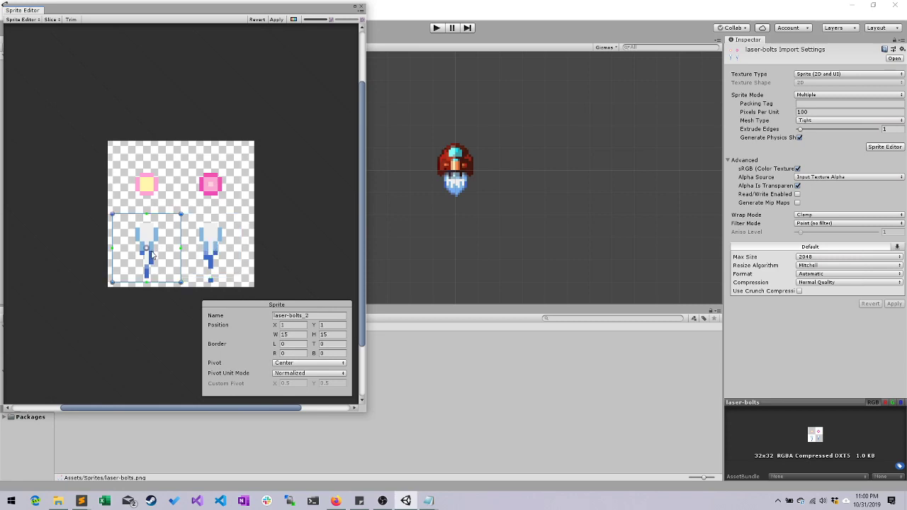
{"action": "left_click", "coordinate": [151, 187]}
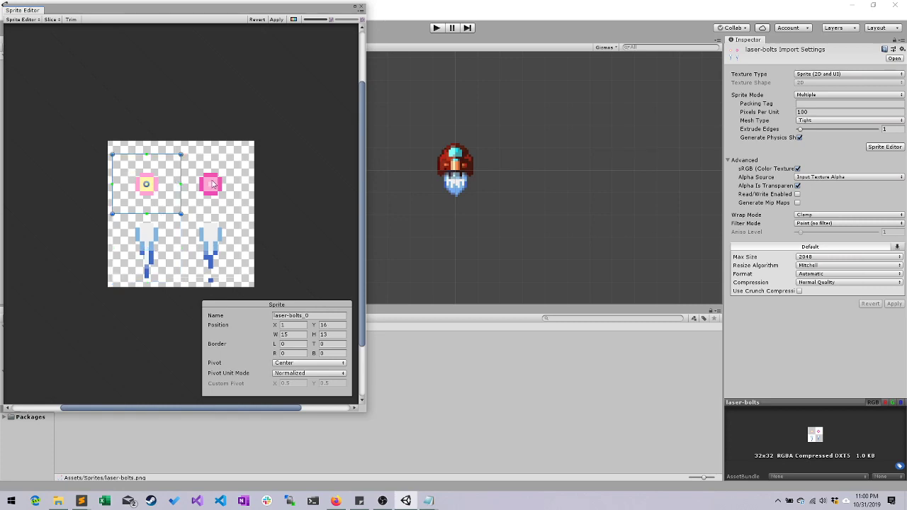
{"action": "left_click", "coordinate": [215, 183]}
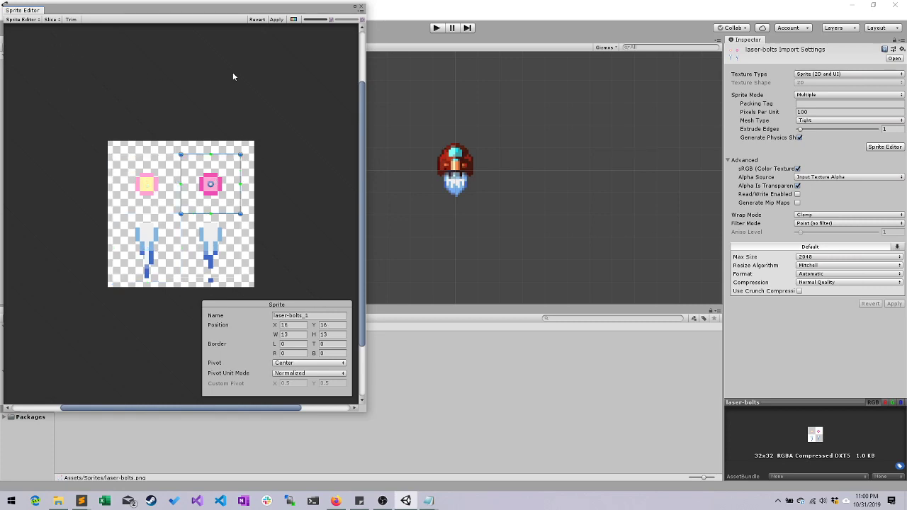
{"action": "left_click", "coordinate": [277, 20]}
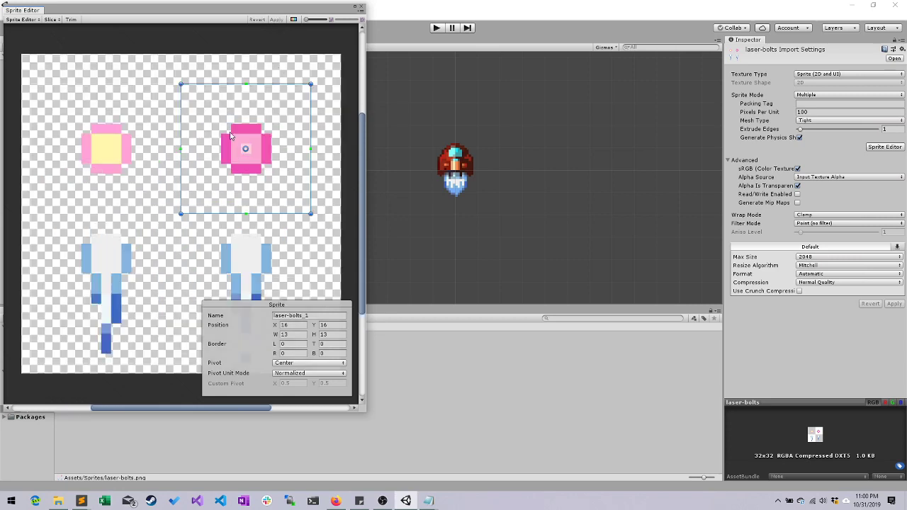
Step: Review the applied laser-bolts slices at higher magnification and close the Sprite Editor
{"action": "left_click", "coordinate": [114, 153]}
{"action": "left_click", "coordinate": [107, 303]}
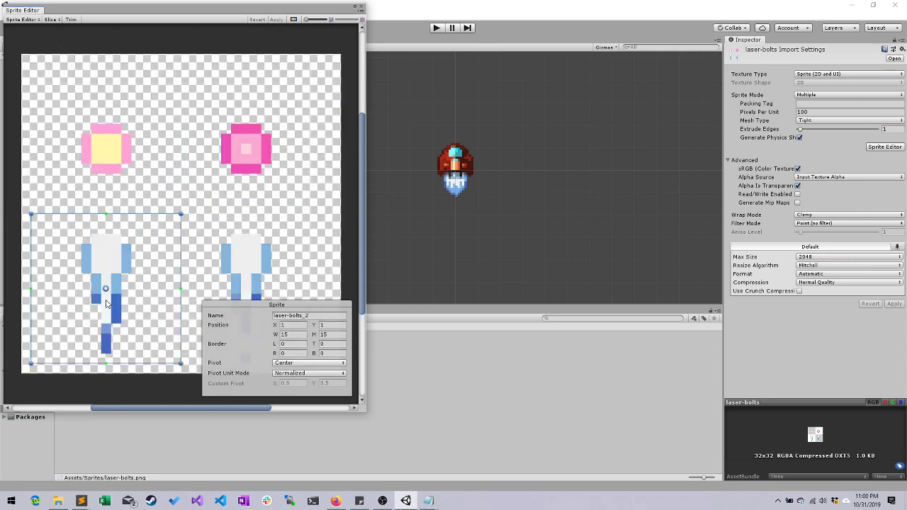
{"action": "left_click", "coordinate": [255, 264]}
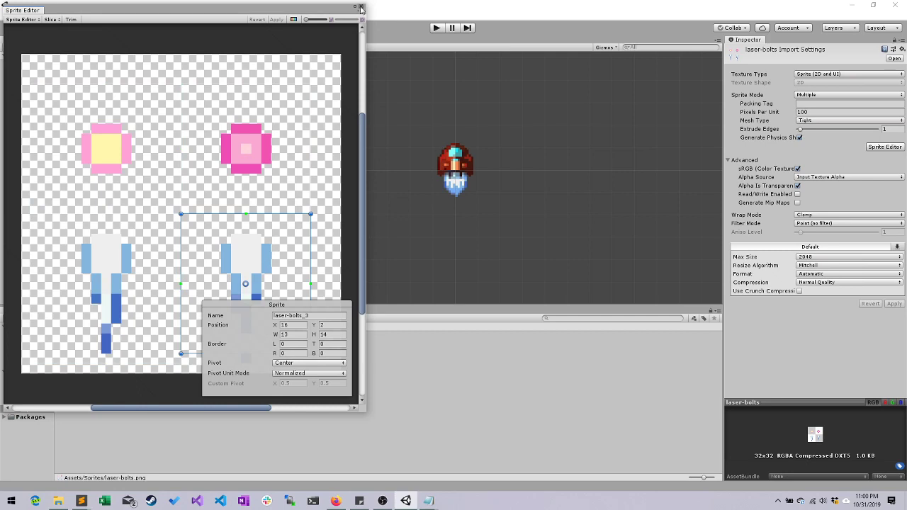
{"action": "left_click", "coordinate": [361, 7]}
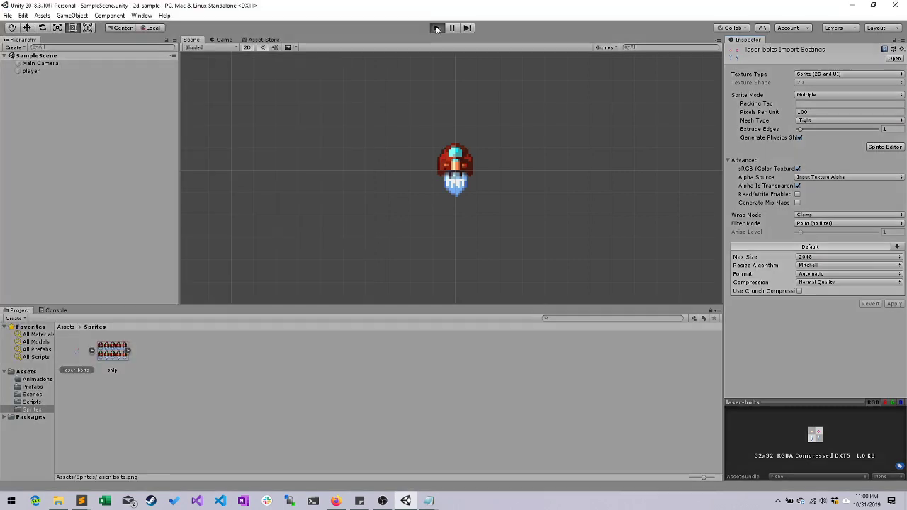
Step: Play-test the scene by firing several bullets to check their alignment with the ship after re-slicing, and stop the game
{"action": "left_click", "coordinate": [437, 28]}
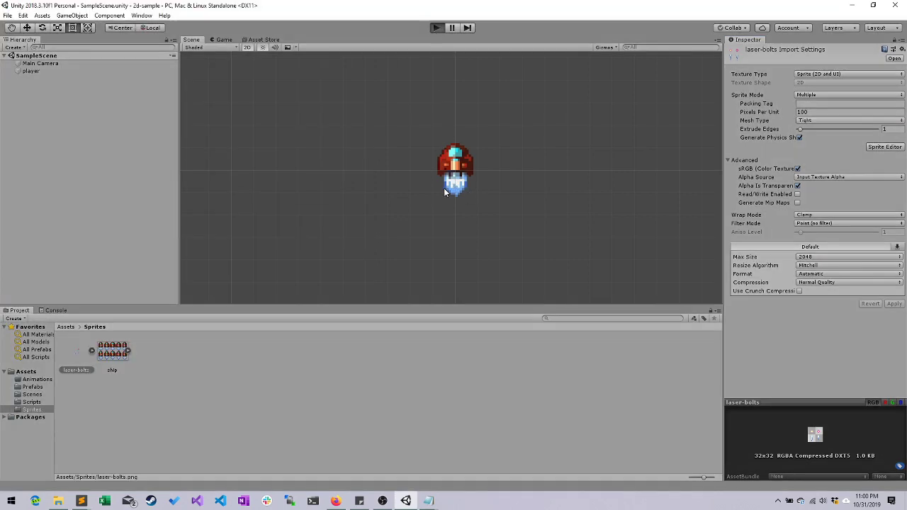
{"action": "key", "text": "s"}
{"action": "left_click", "coordinate": [461, 236]}
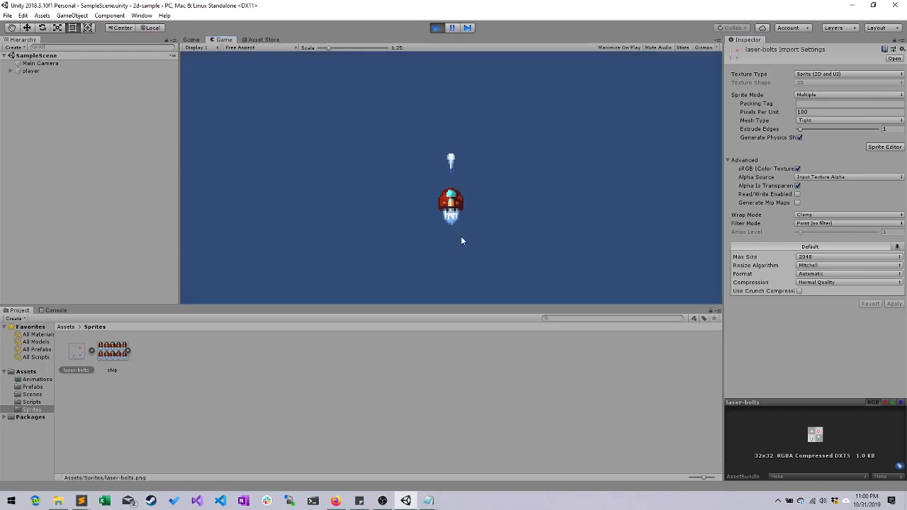
{"action": "left_click", "coordinate": [458, 223]}
{"action": "left_click", "coordinate": [458, 221]}
{"action": "left_click", "coordinate": [457, 213]}
{"action": "left_click", "coordinate": [451, 195]}
{"action": "left_click", "coordinate": [450, 194]}
{"action": "left_click", "coordinate": [437, 29]}
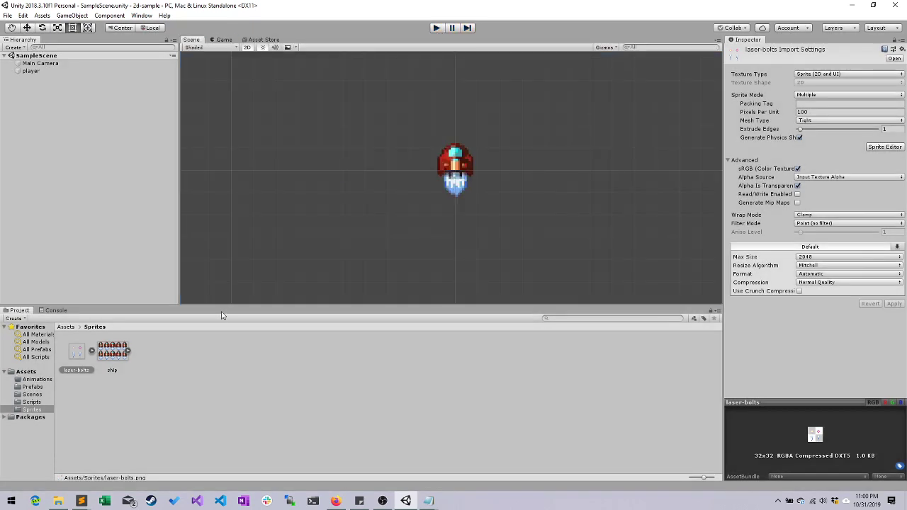
Step: Open the bullet prefab from the Prefabs folder and set its Sprite Renderer's Order in Layer to 0
{"action": "left_click", "coordinate": [33, 387]}
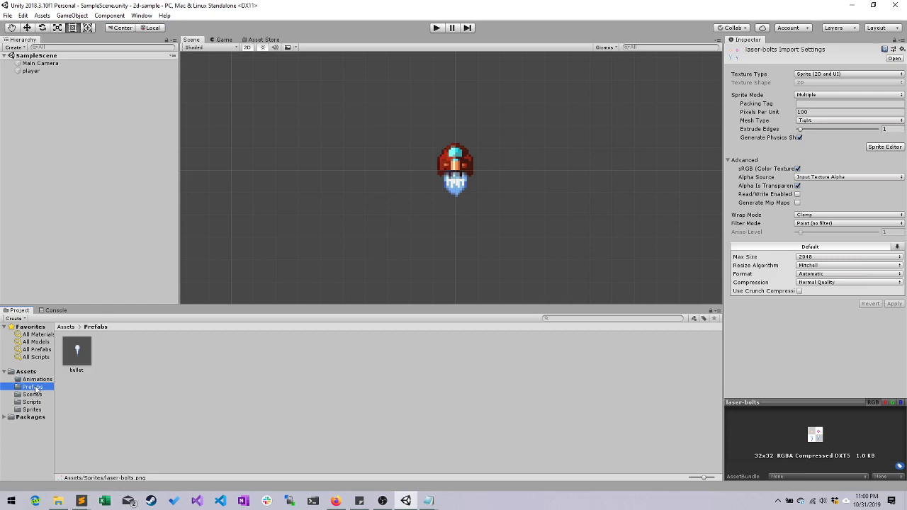
{"action": "left_click", "coordinate": [78, 350]}
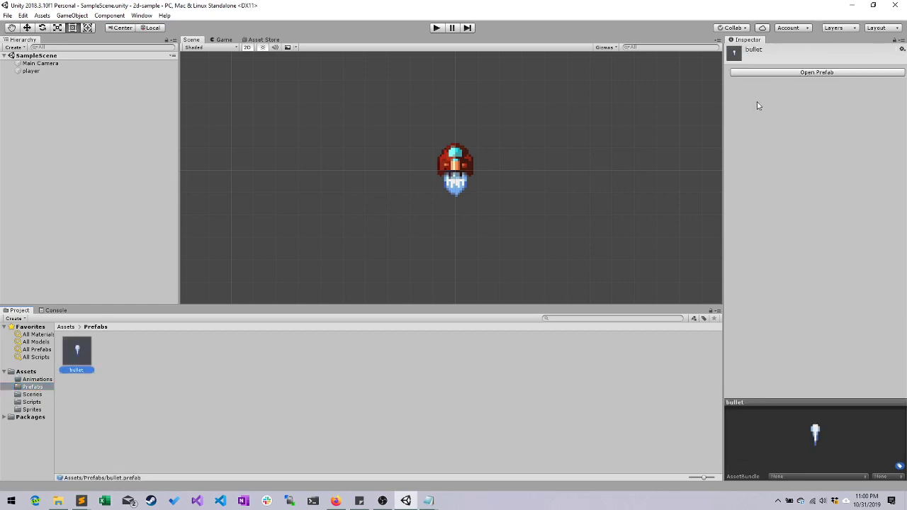
{"action": "left_click", "coordinate": [801, 73]}
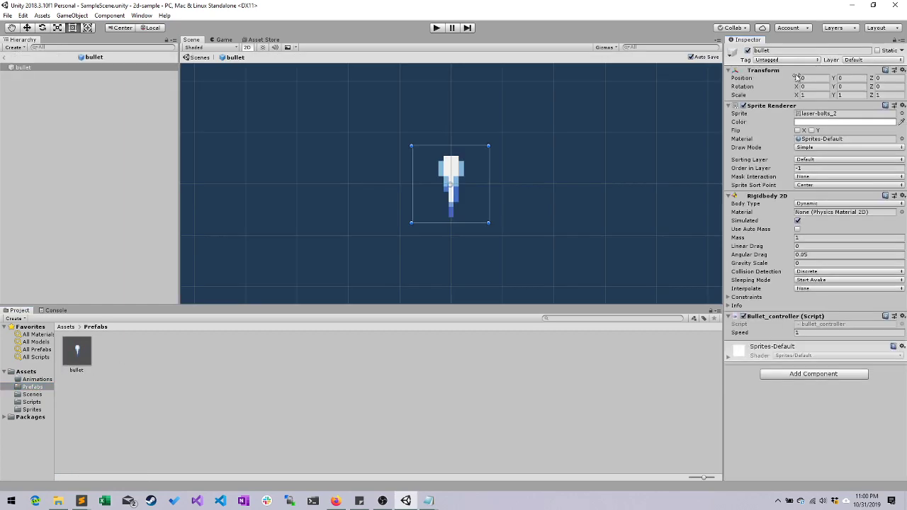
{"action": "left_click", "coordinate": [815, 167]}
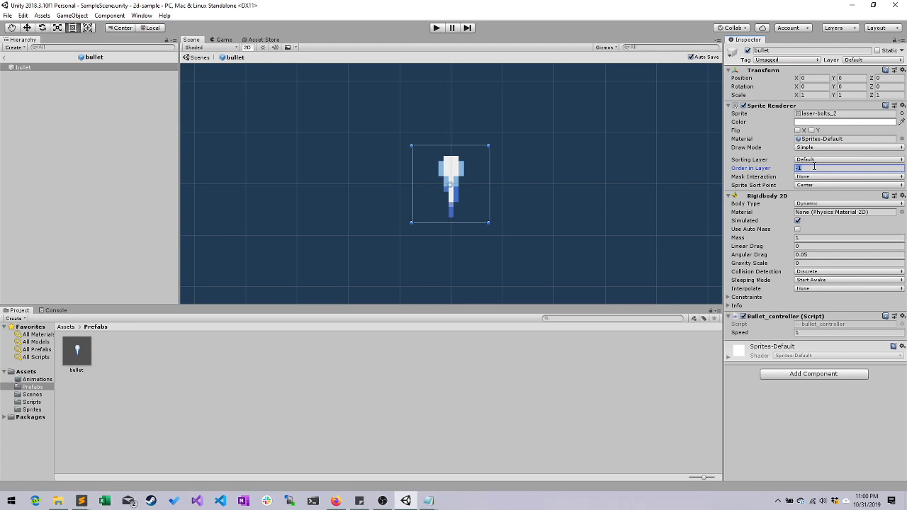
{"action": "type", "text": "0"}
Step: Play-test the scene by moving the ship vertically and firing several bullets to check their draw order against the ship, and stop the game
{"action": "left_click", "coordinate": [440, 29]}
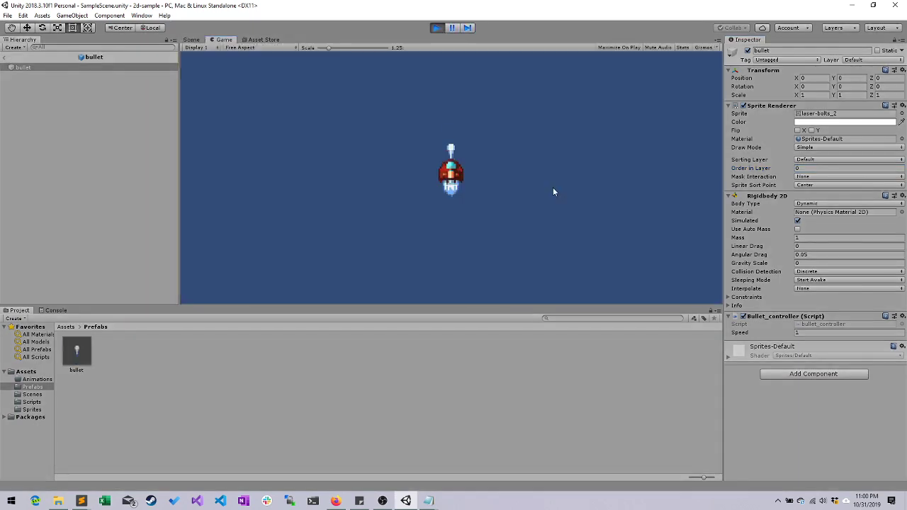
{"action": "key", "text": "Down"}
{"action": "key", "text": "space"}
{"action": "key", "text": "space"}
{"action": "key", "text": "space"}
{"action": "key", "text": "space"}
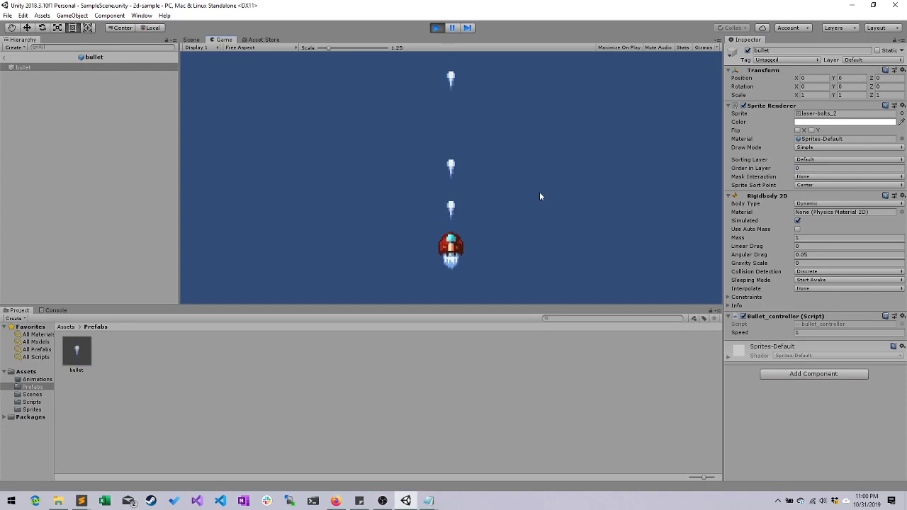
{"action": "key", "text": "Up"}
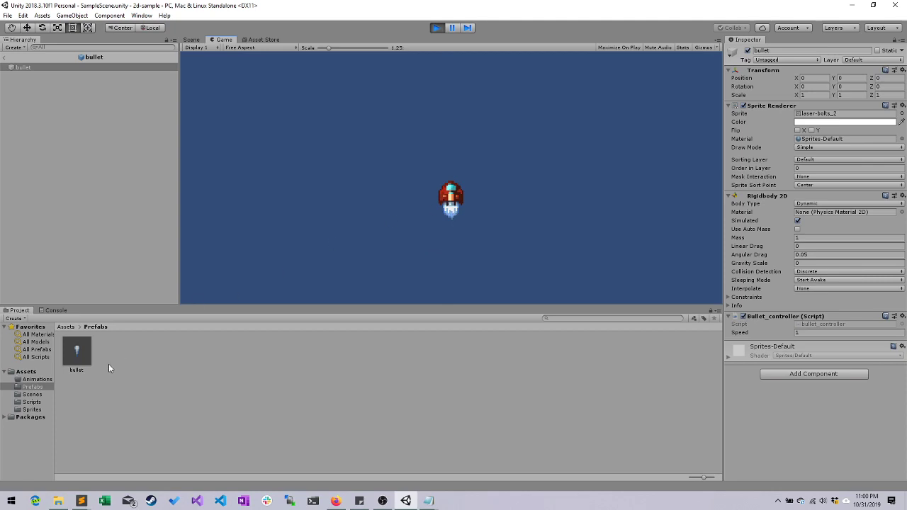
{"action": "left_click", "coordinate": [437, 30]}
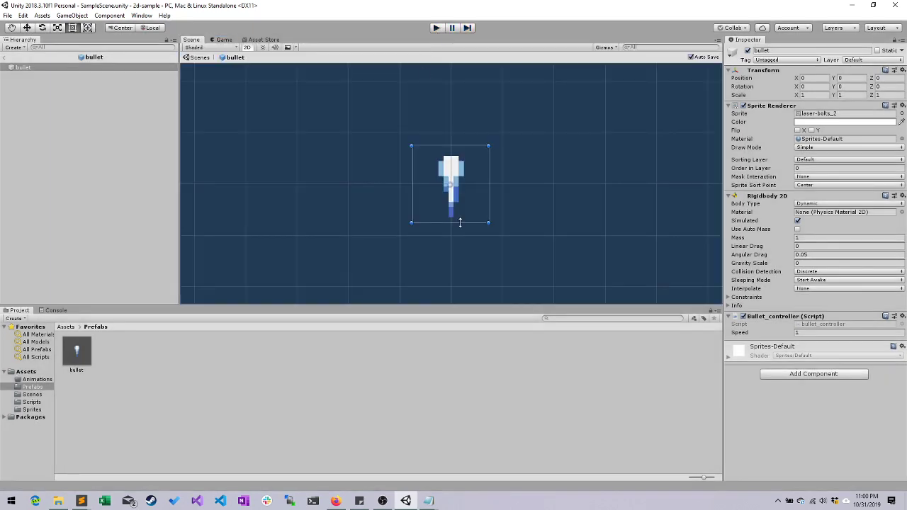
Step: Set the bullet prefab's Order in Layer to -1 and briefly play-test how bullets leave the ship
{"action": "left_click", "coordinate": [77, 353]}
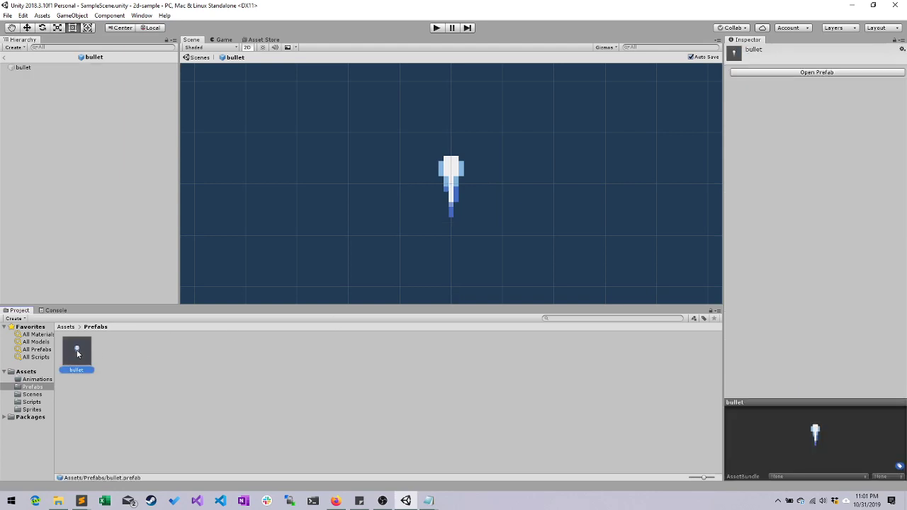
{"action": "left_click", "coordinate": [831, 73]}
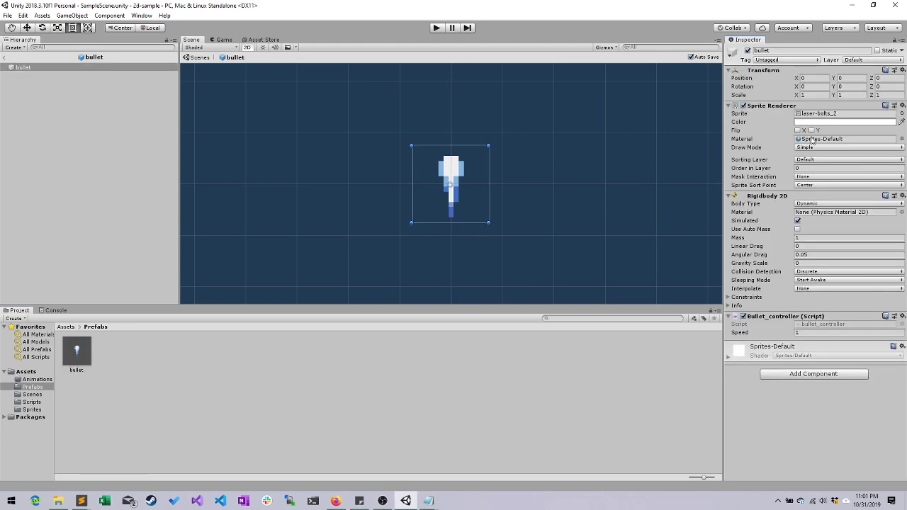
{"action": "left_click", "coordinate": [803, 167]}
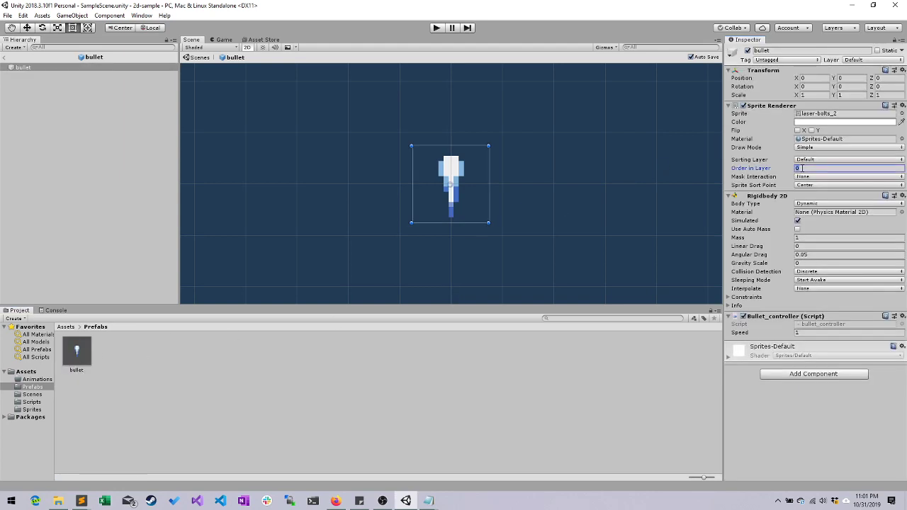
{"action": "type", "text": "-1"}
{"action": "left_click", "coordinate": [437, 27]}
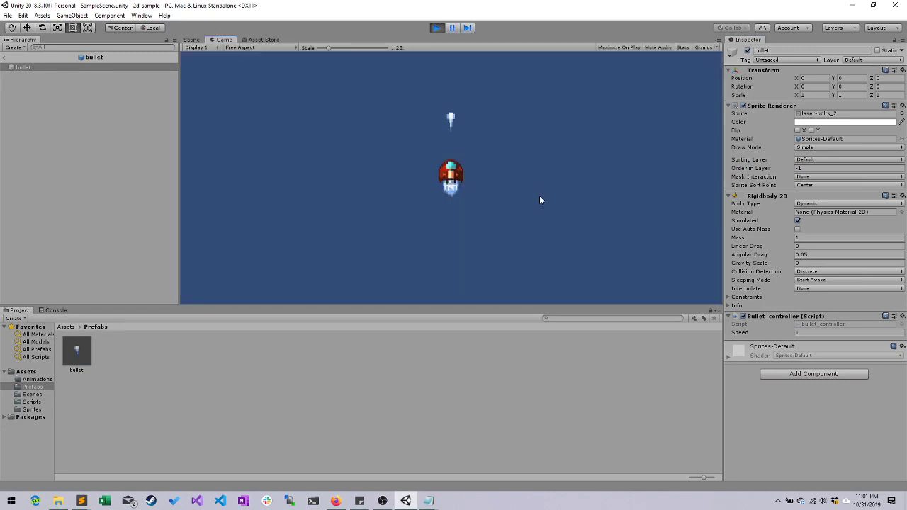
{"action": "left_click", "coordinate": [435, 29]}
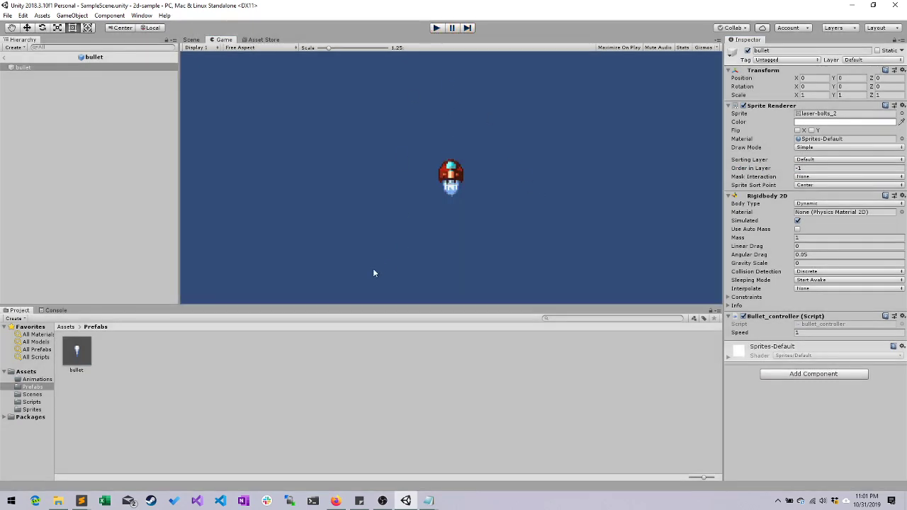